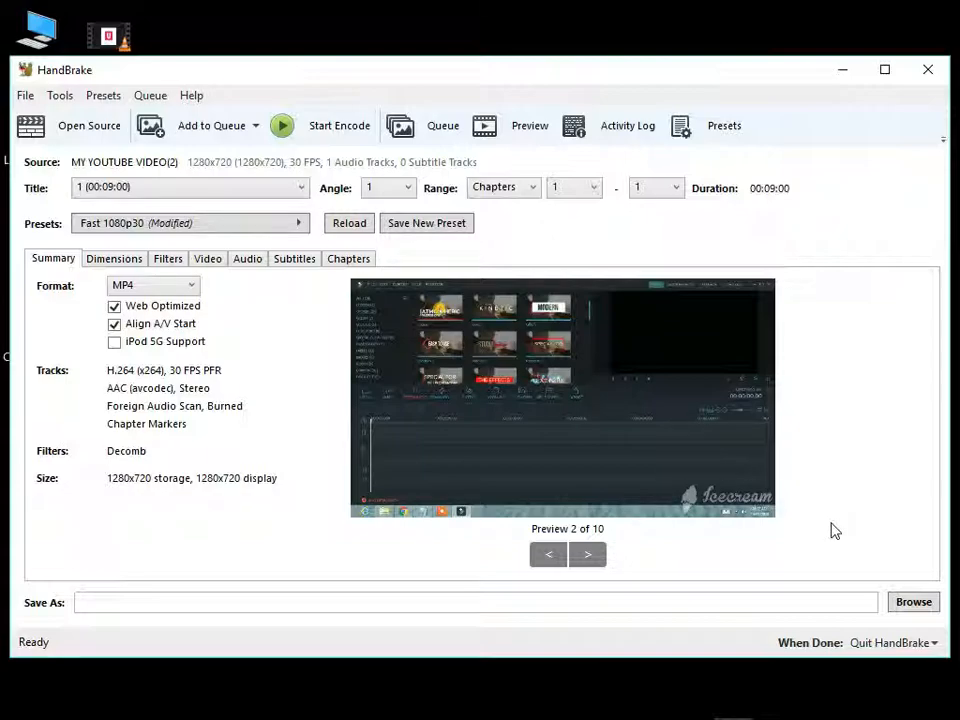
- Review the output dimensions, the modulus explanation and the filter settings for the loaded video
left_click(95, 260)
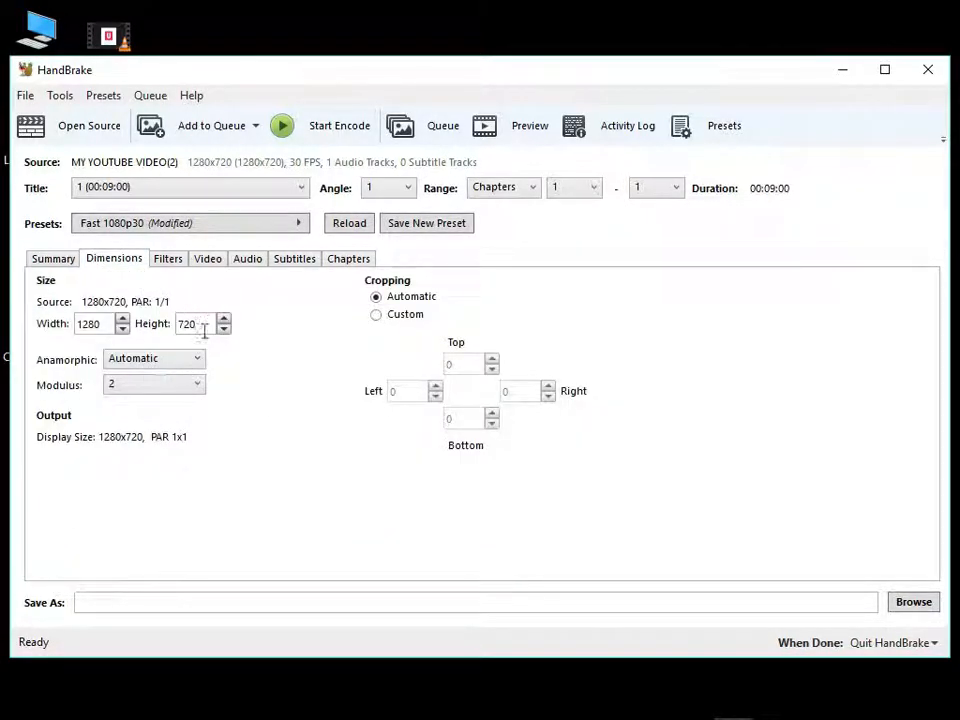
mouse_move(199, 386)
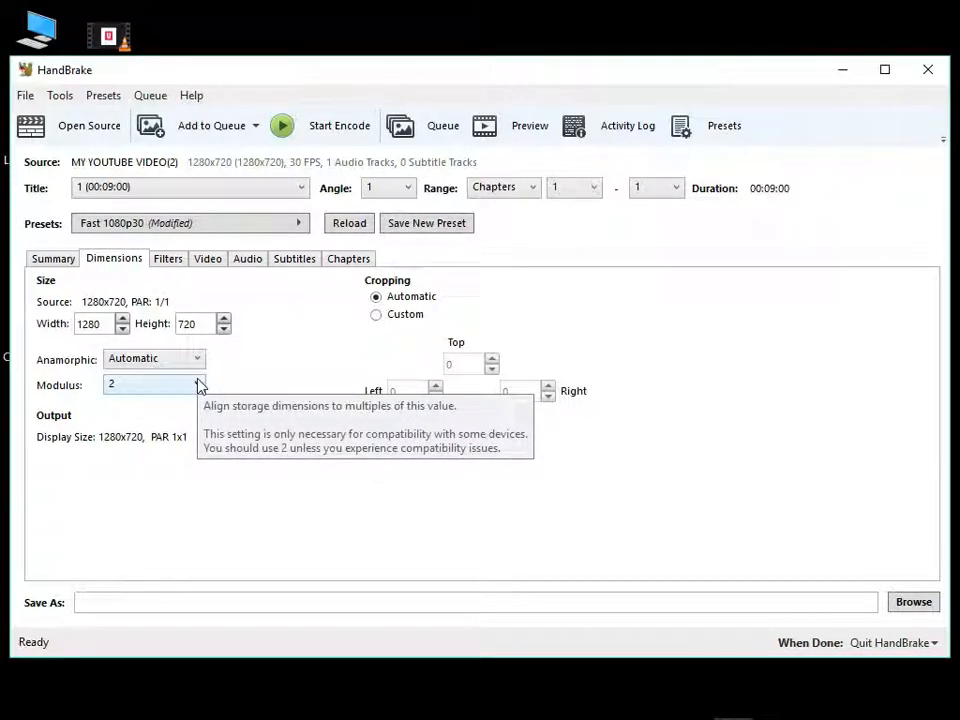
left_click(166, 262)
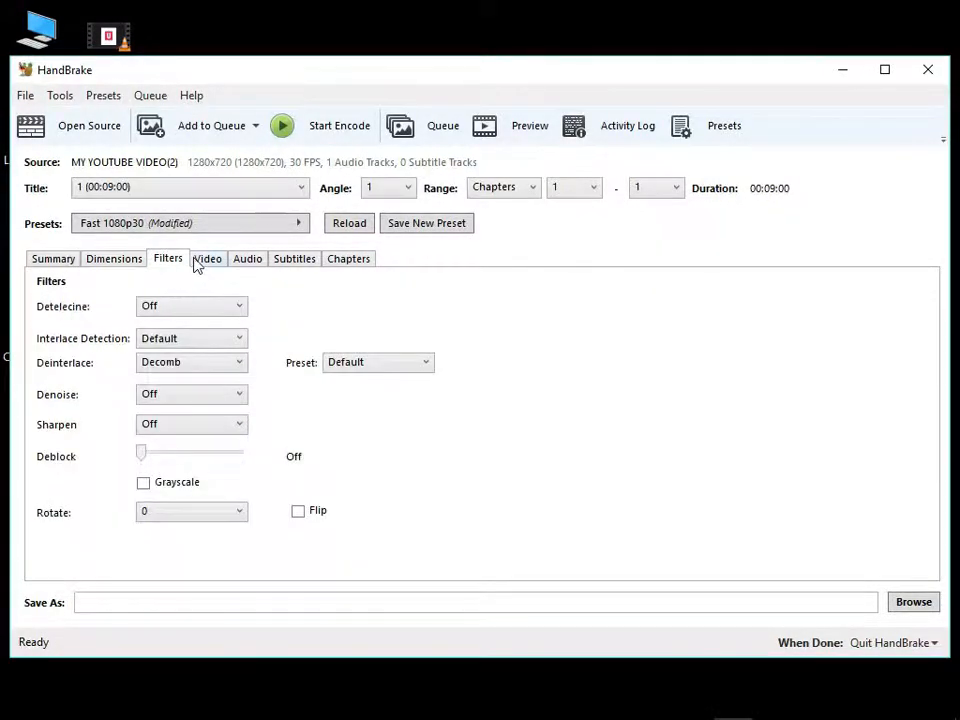
- Set the output video framerate to 30 FPS in the video settings
left_click(198, 262)
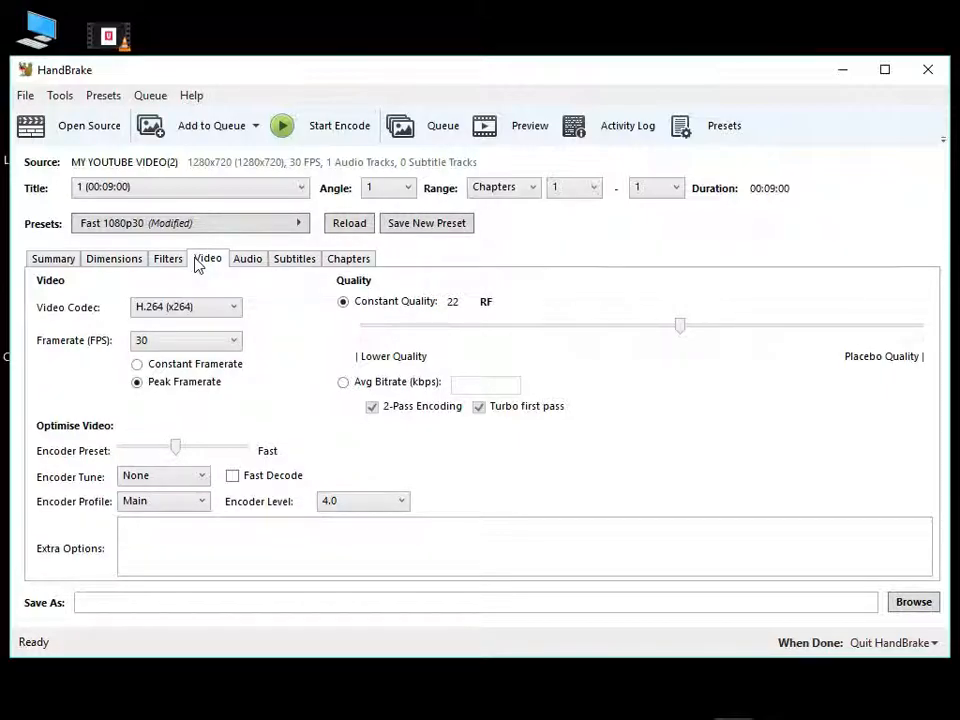
left_click(186, 318)
left_click(195, 334)
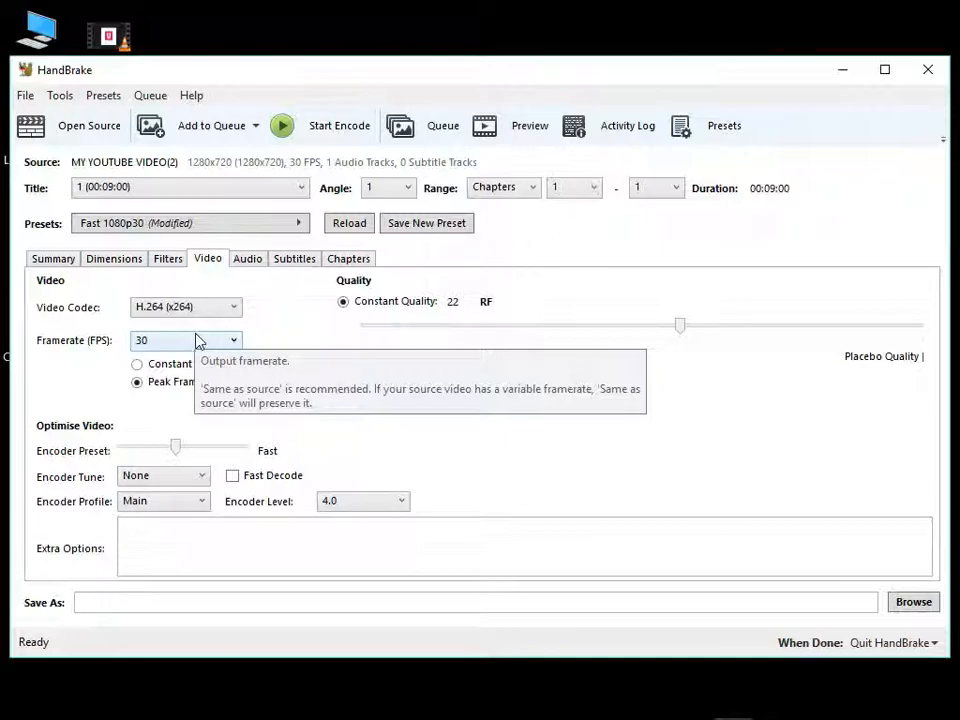
left_click(198, 341)
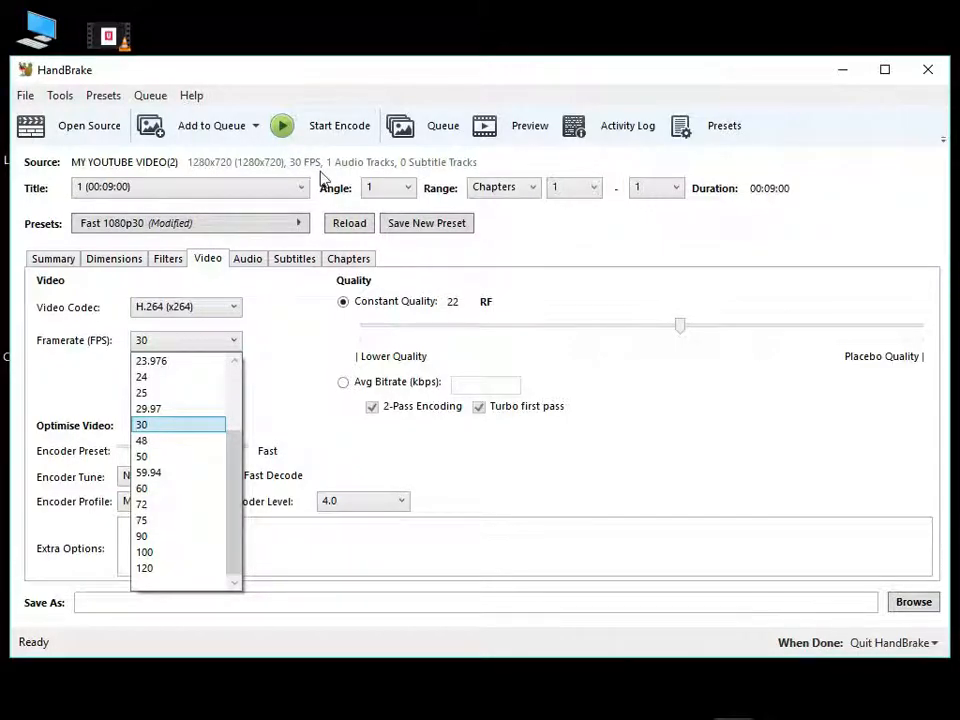
left_click(204, 428)
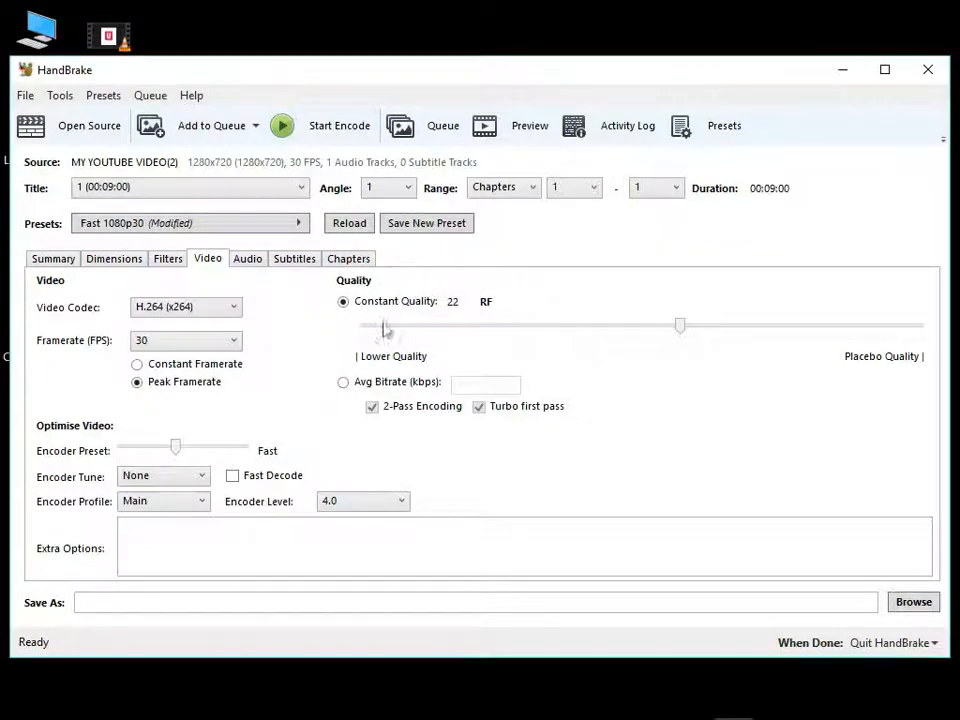
- Try the constant quality at both extremes, from RF 0 to RF 51
mouse_move(411, 304)
left_click_drag(685, 333, 930, 328)
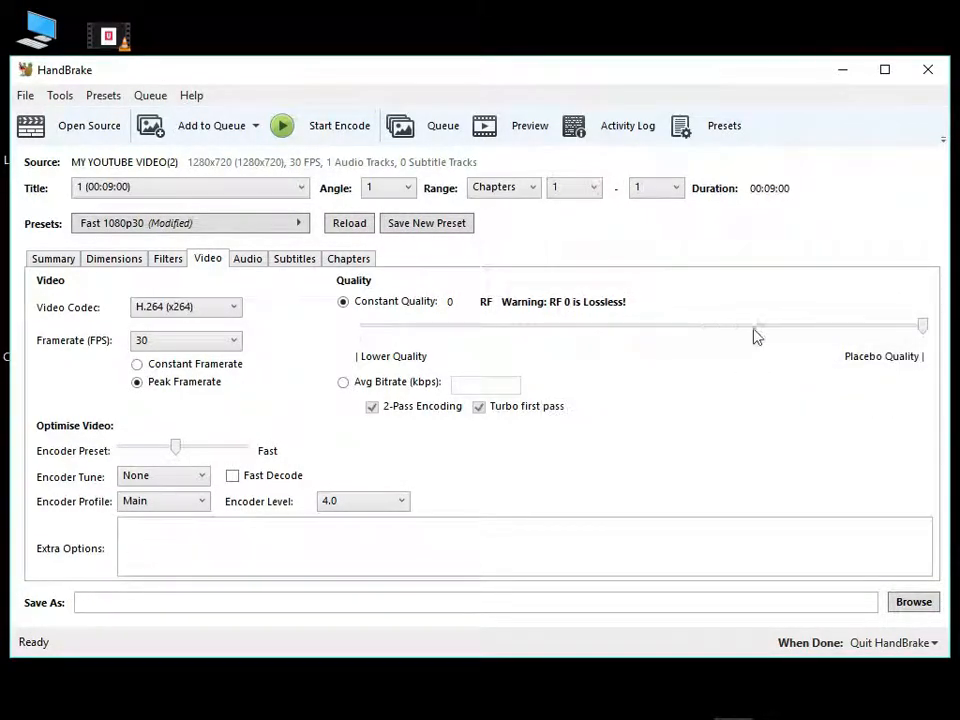
key("Left")
key("Left")
key("Left")
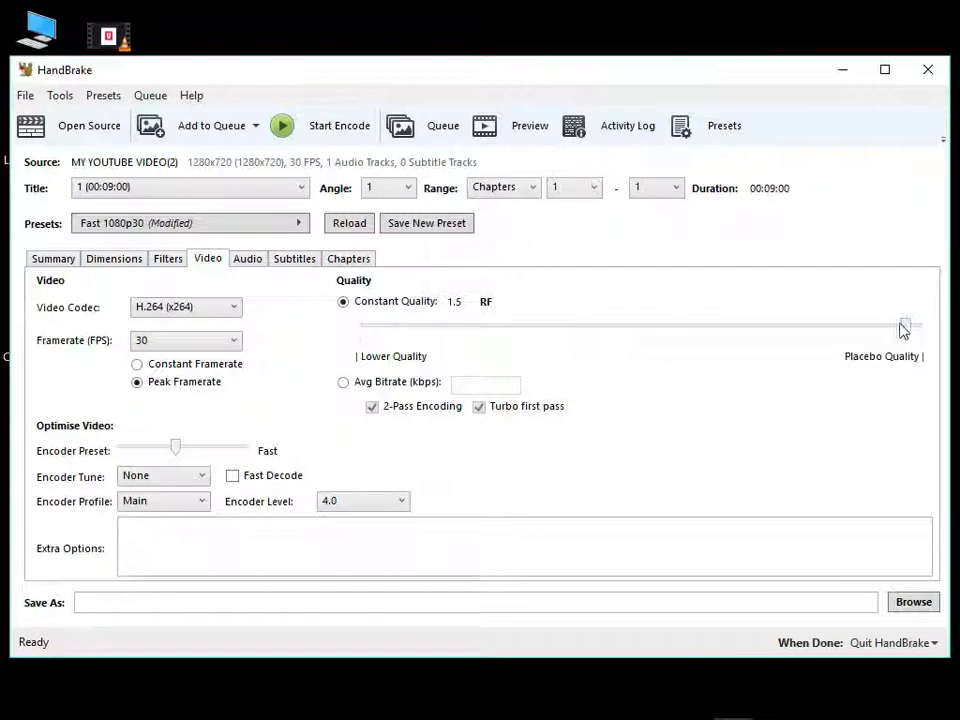
left_click_drag(905, 326, 316, 345)
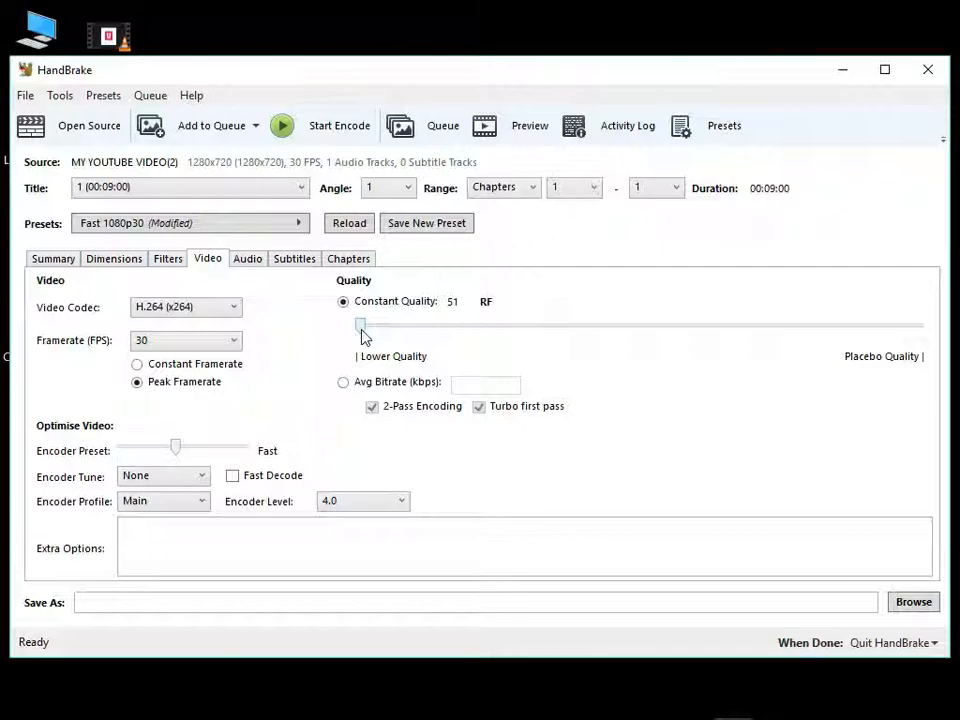
- Set the video's constant quality to RF 20
left_click_drag(362, 336, 709, 334)
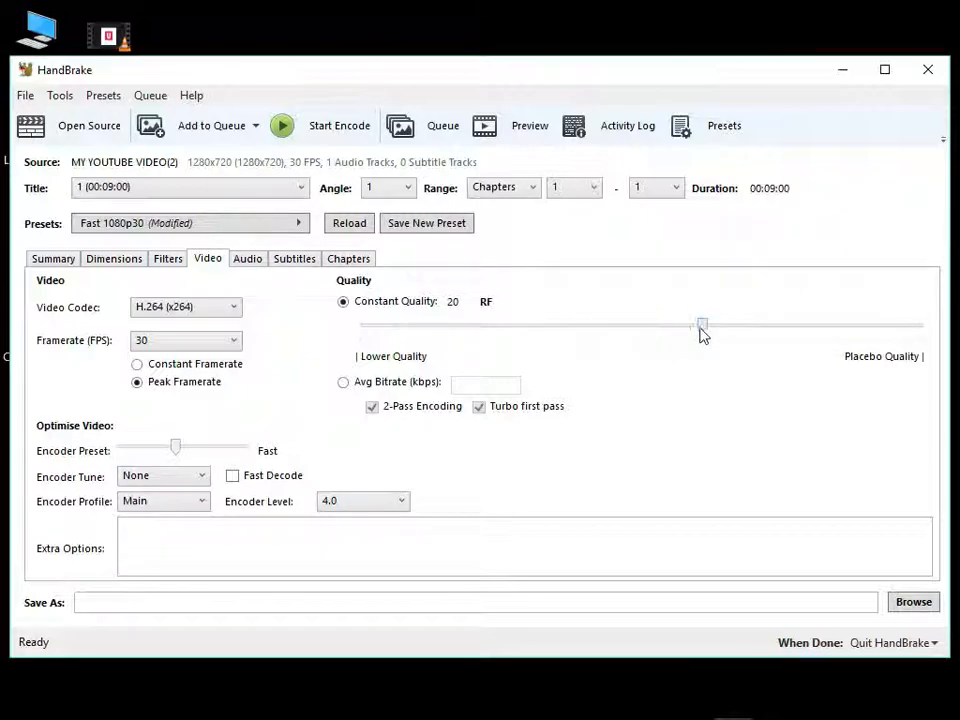
mouse_move(703, 335)
left_mouse_down()
mouse_move(688, 332)
mouse_move(714, 343)
mouse_move(731, 328)
mouse_move(621, 328)
mouse_move(722, 326)
mouse_move(754, 336)
mouse_move(778, 328)
mouse_move(684, 332)
mouse_move(703, 333)
left_mouse_up()
- Set the audio track to the AAC (avcodec) codec with a bitrate of 320, keeping the Stereo mixdown
left_click(249, 266)
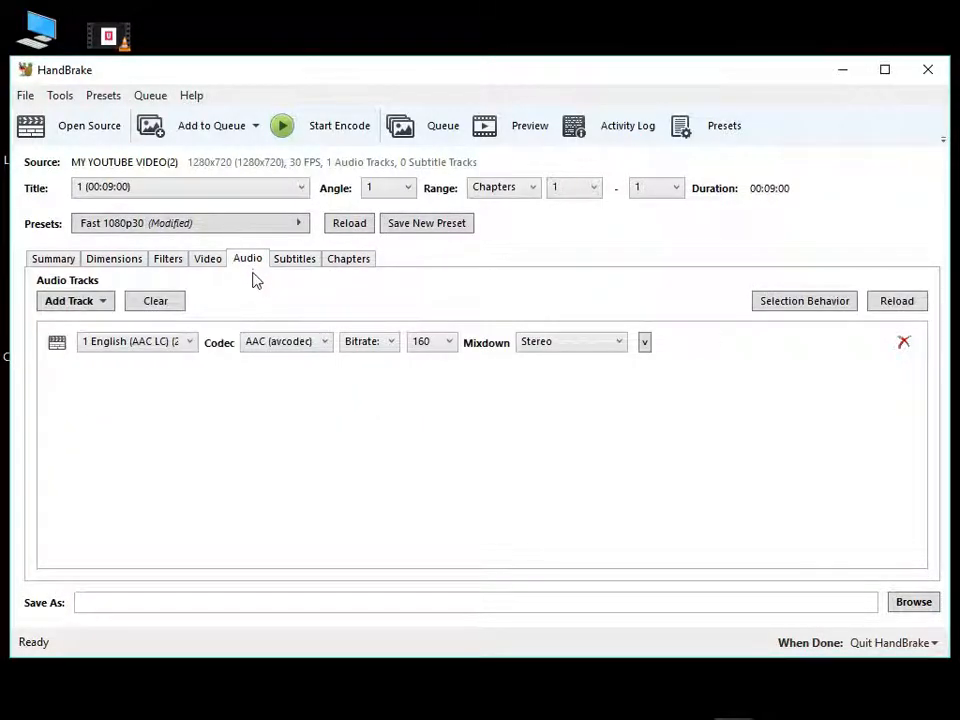
left_click(282, 343)
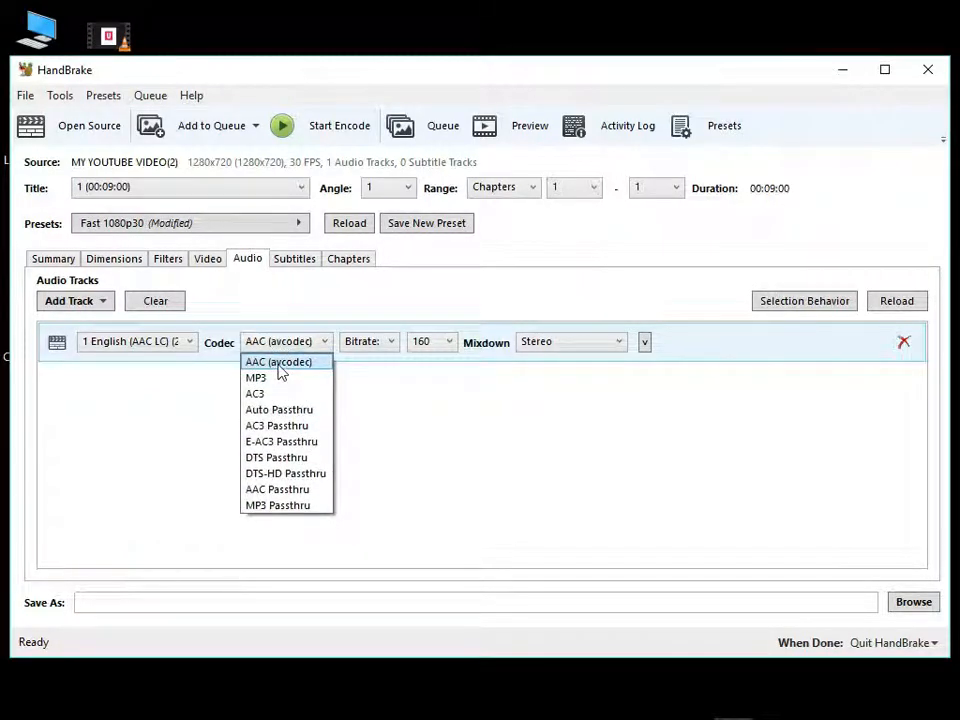
left_click(280, 365)
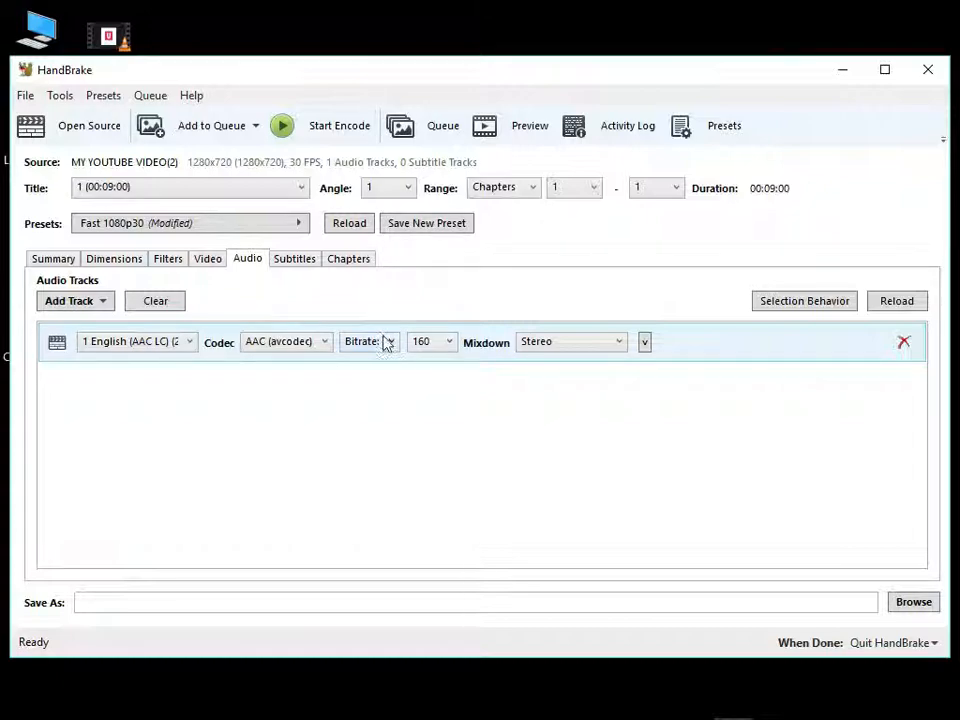
left_click(420, 341)
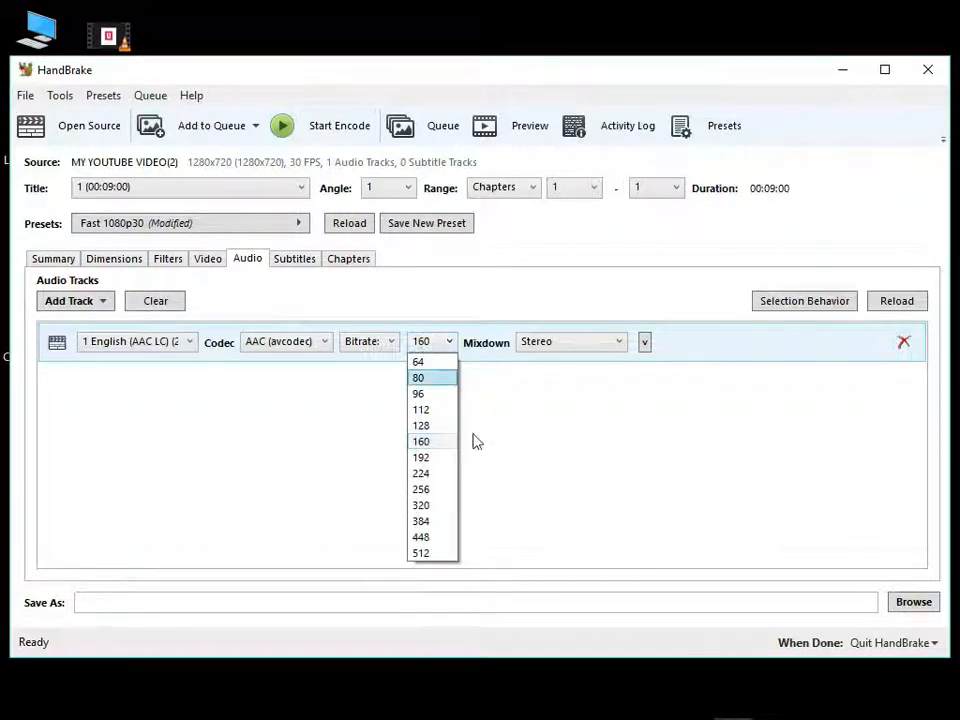
left_click(448, 503)
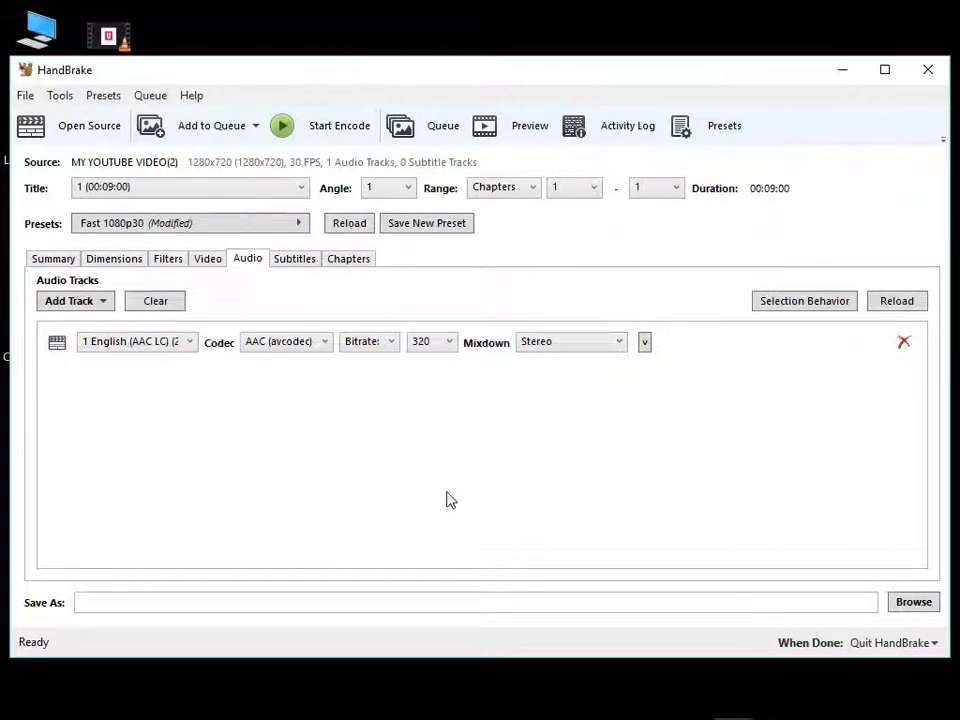
left_click(583, 341)
left_click(583, 341)
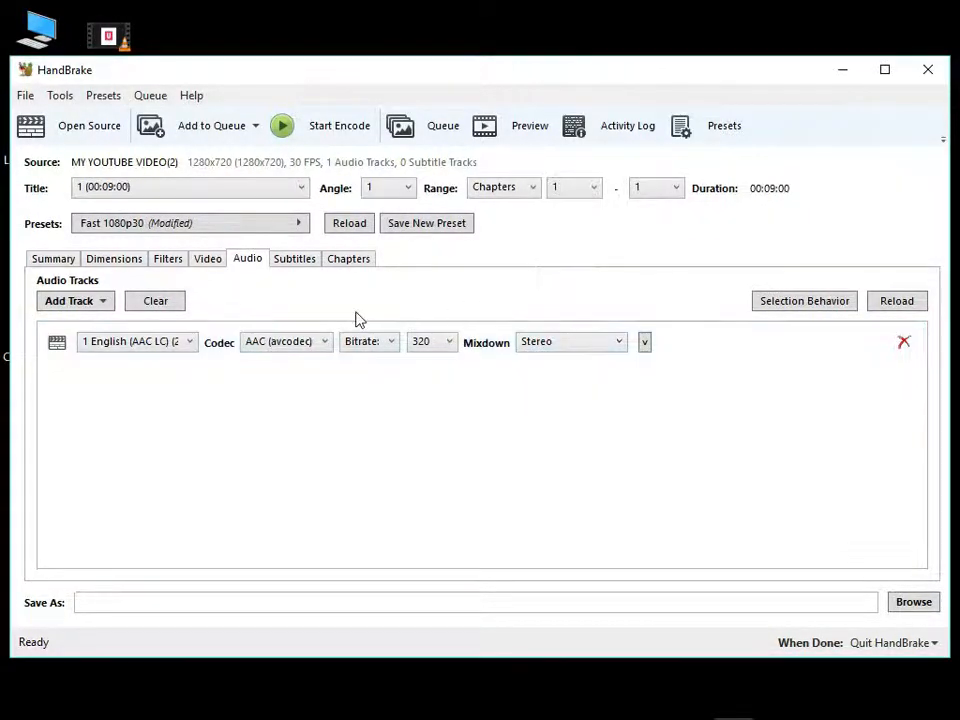
- Review the encode summary and compare the video and audio settings
left_click(46, 261)
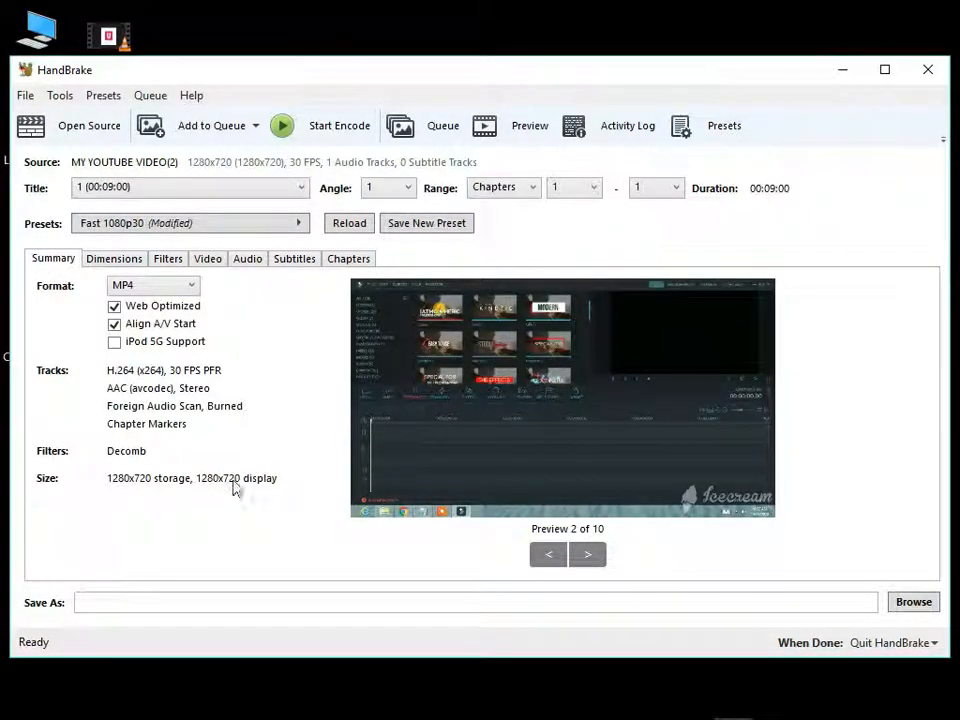
left_click(208, 260)
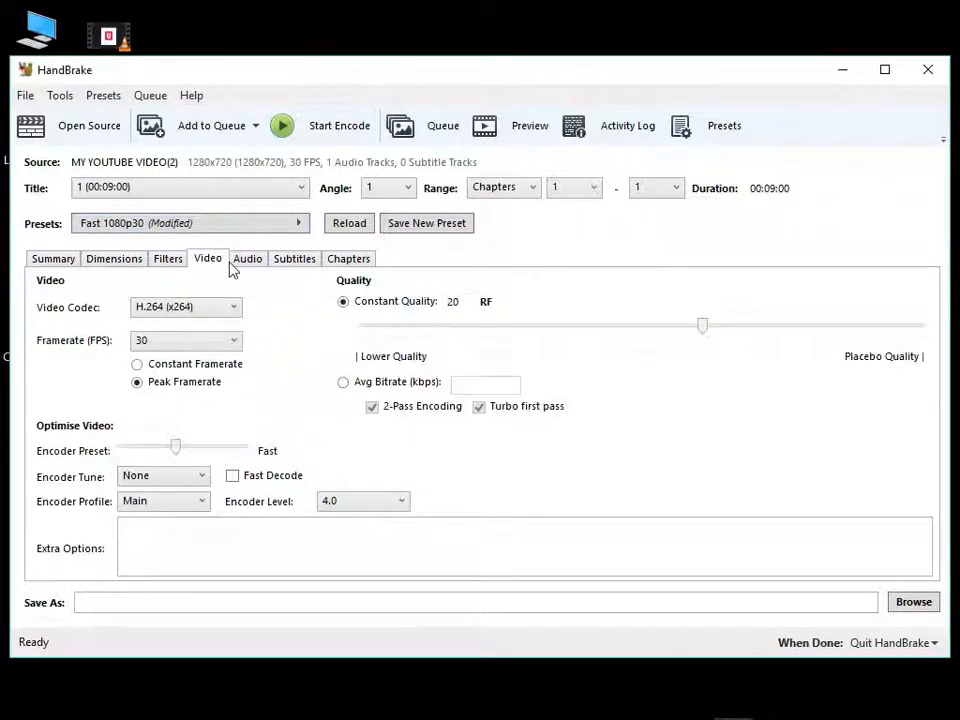
left_click(246, 260)
left_click(213, 259)
left_click(246, 262)
left_click(214, 262)
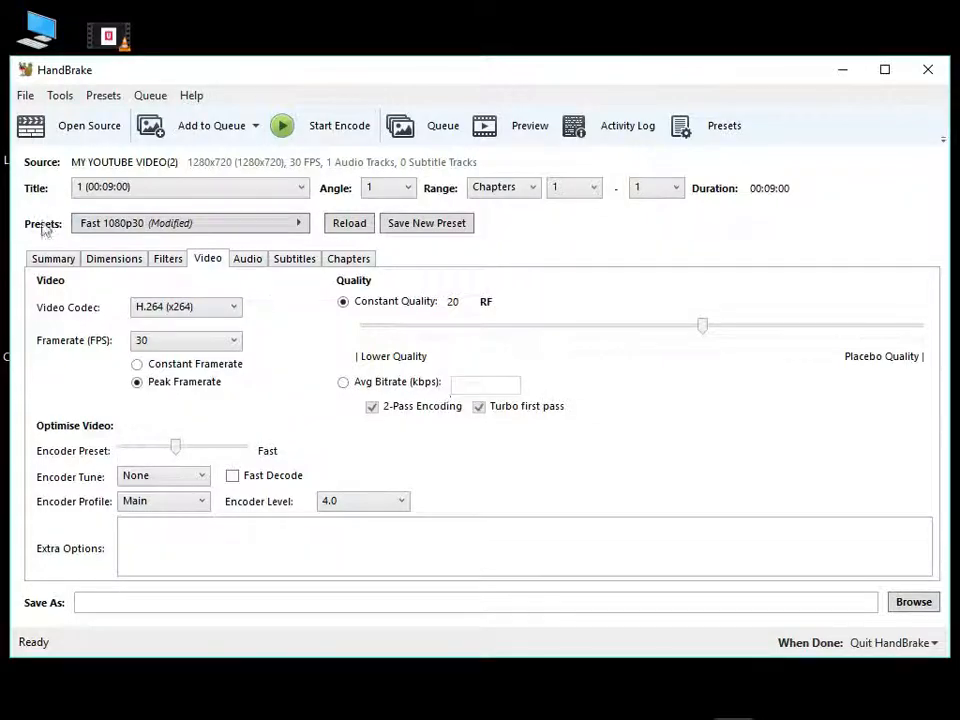
left_click(42, 259)
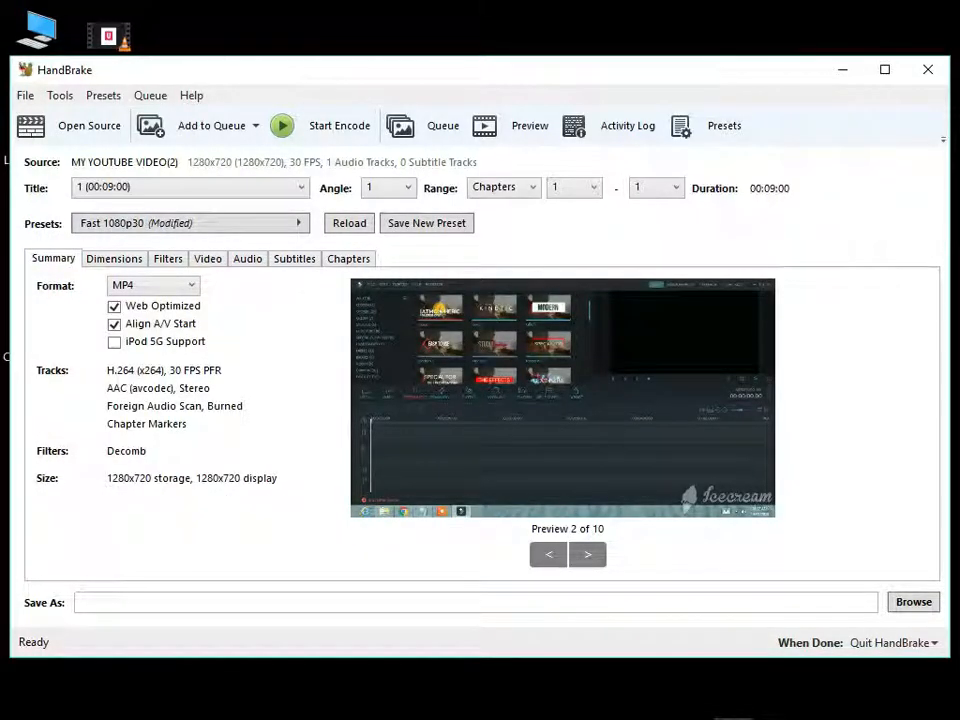
- Set the output destination to an mp4 file named "utech tips" on the Desktop
left_click(913, 602)
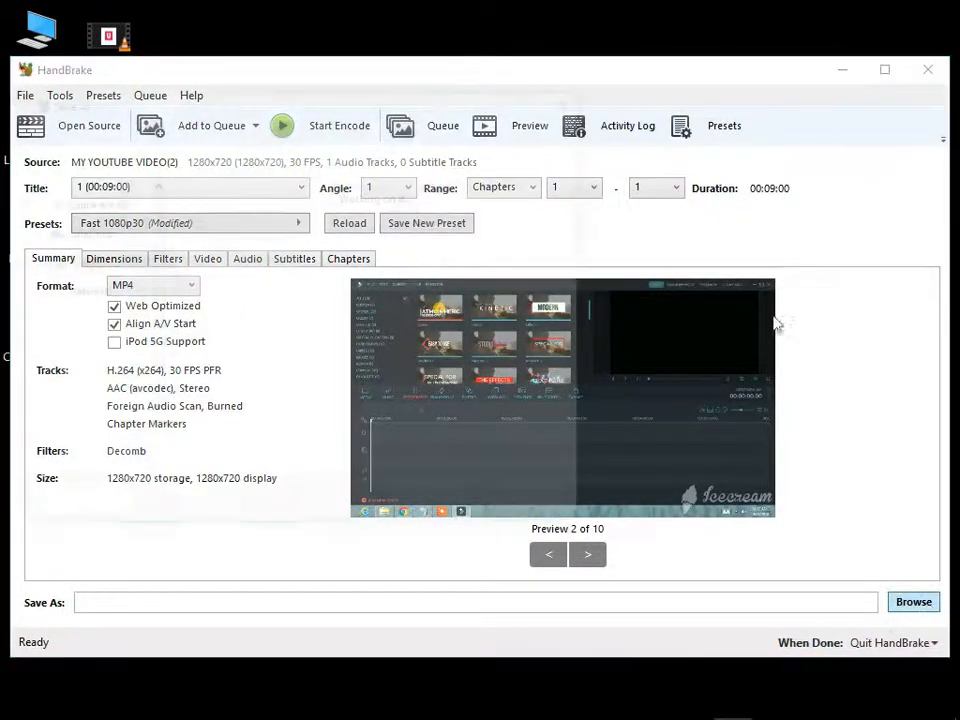
left_click_drag(386, 101, 639, 156)
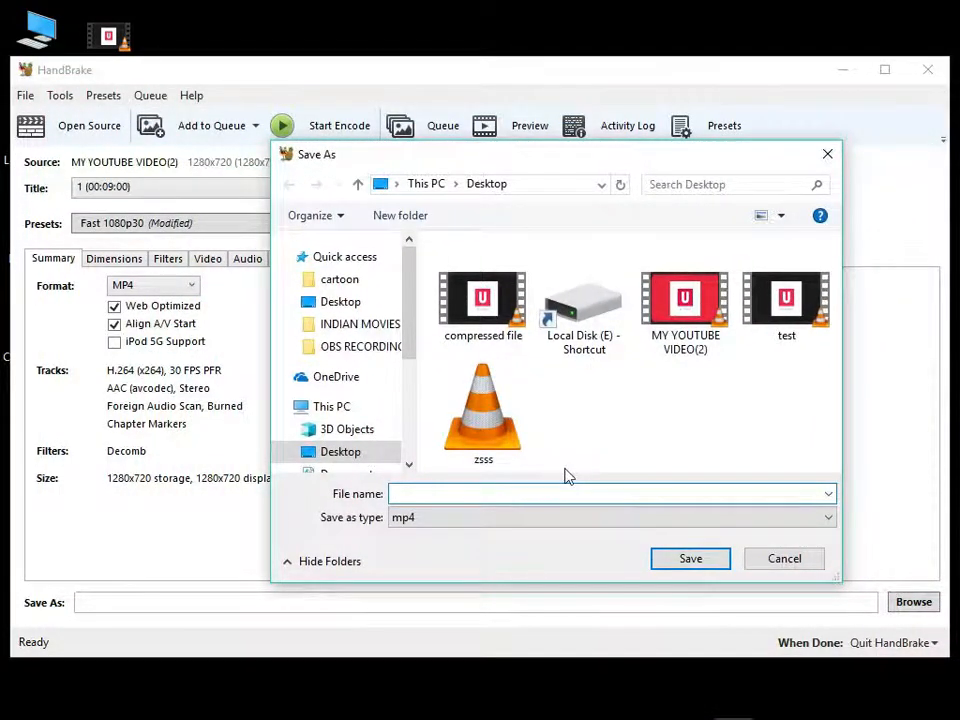
type("utech tips")
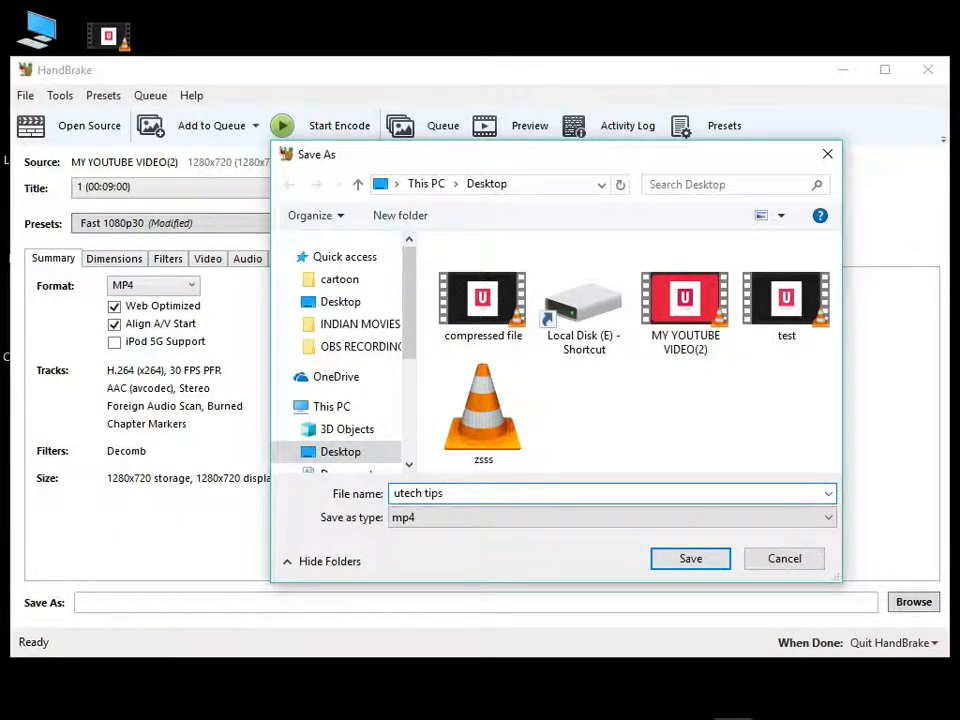
left_click(654, 560)
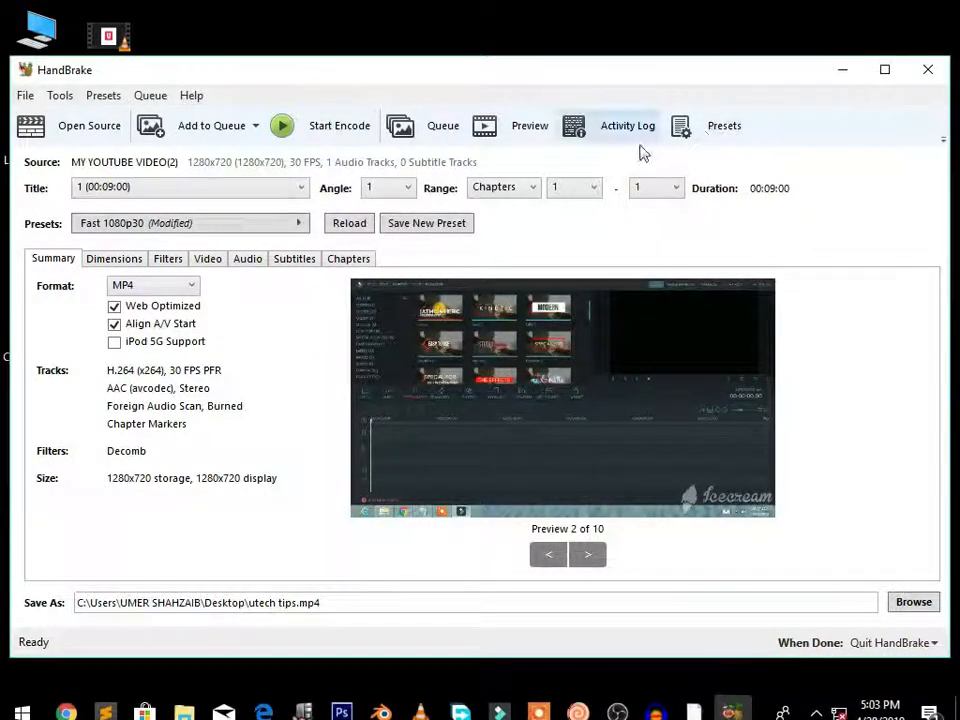
- Browse the preset list and apply the Vimeo YouTube HQ 720p60 preset from the Web group
left_click(715, 136)
scroll(934, 264, "down", 2)
scroll(915, 206, "up", 2)
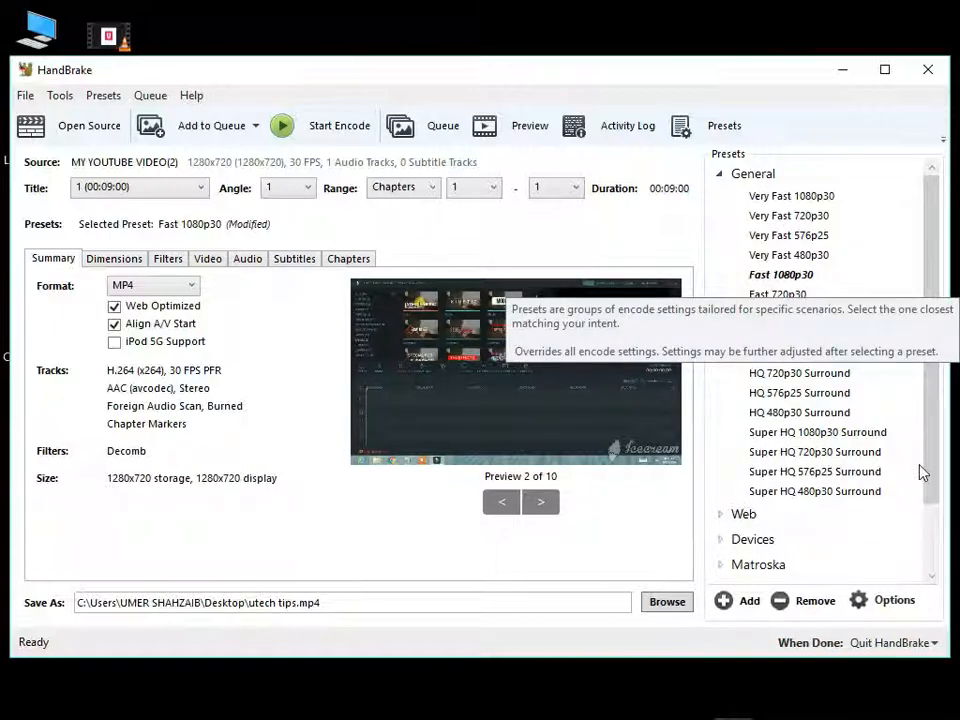
left_click_drag(936, 326, 945, 399)
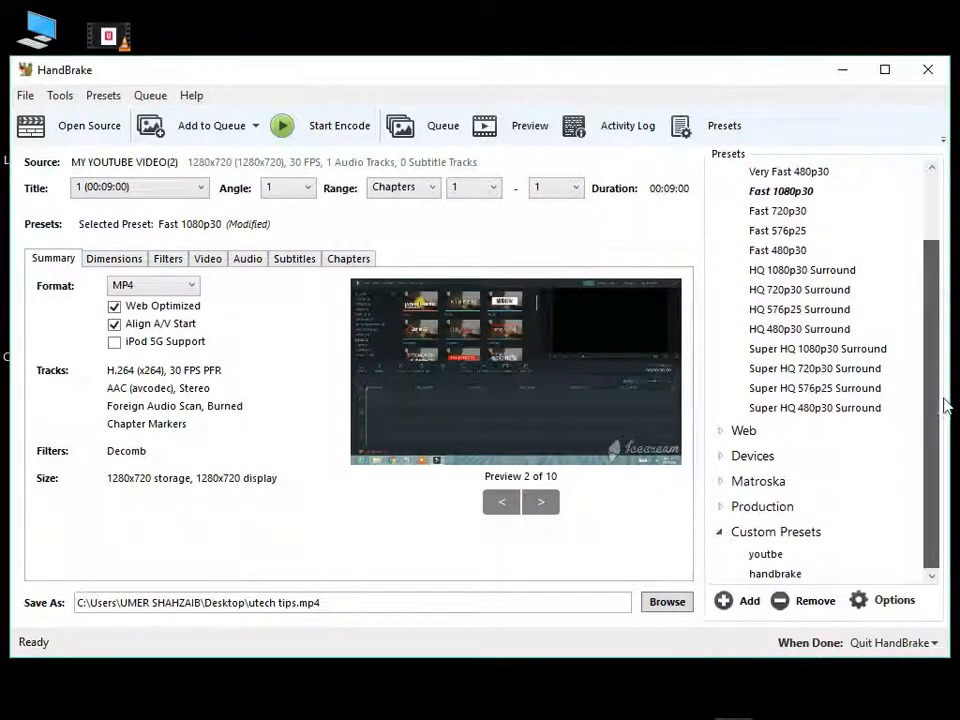
left_click(729, 431)
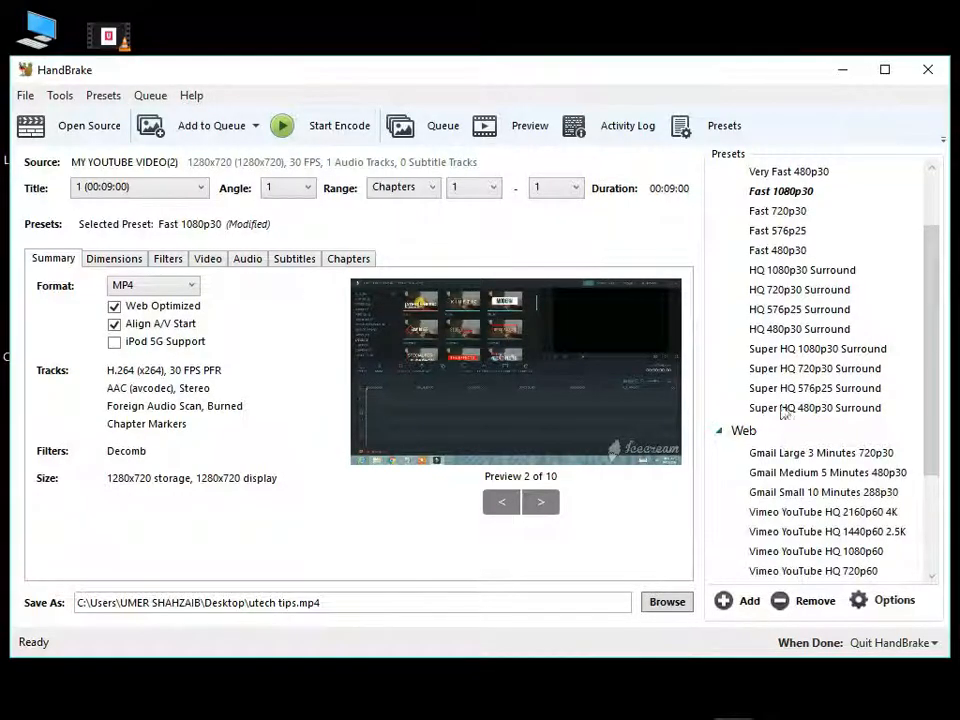
left_click_drag(932, 352, 944, 424)
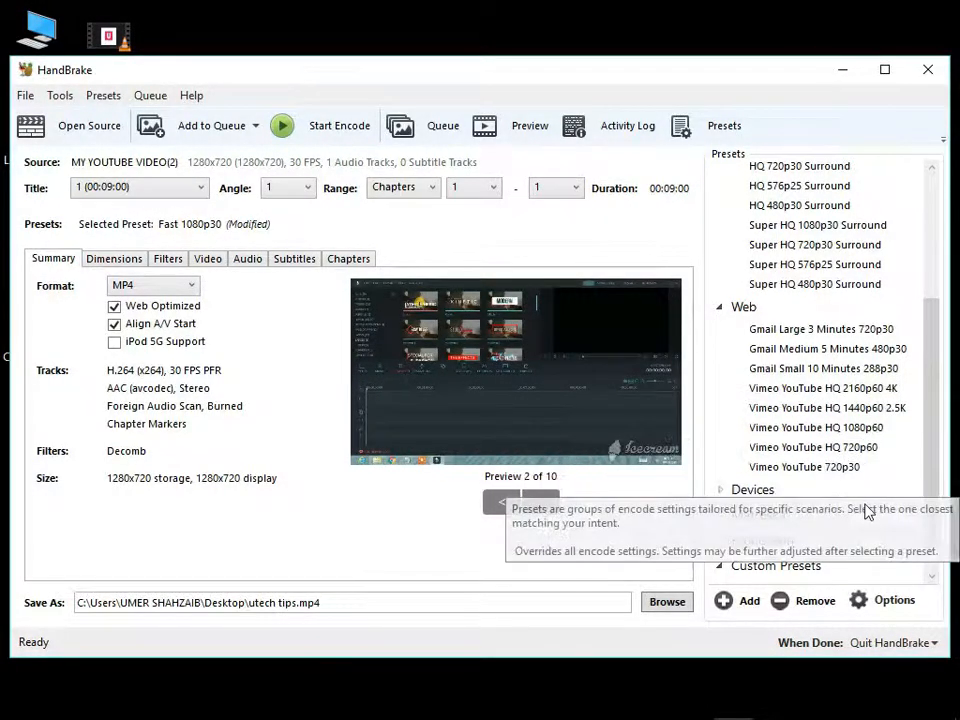
left_click(862, 448)
scroll(864, 500, "down", 1)
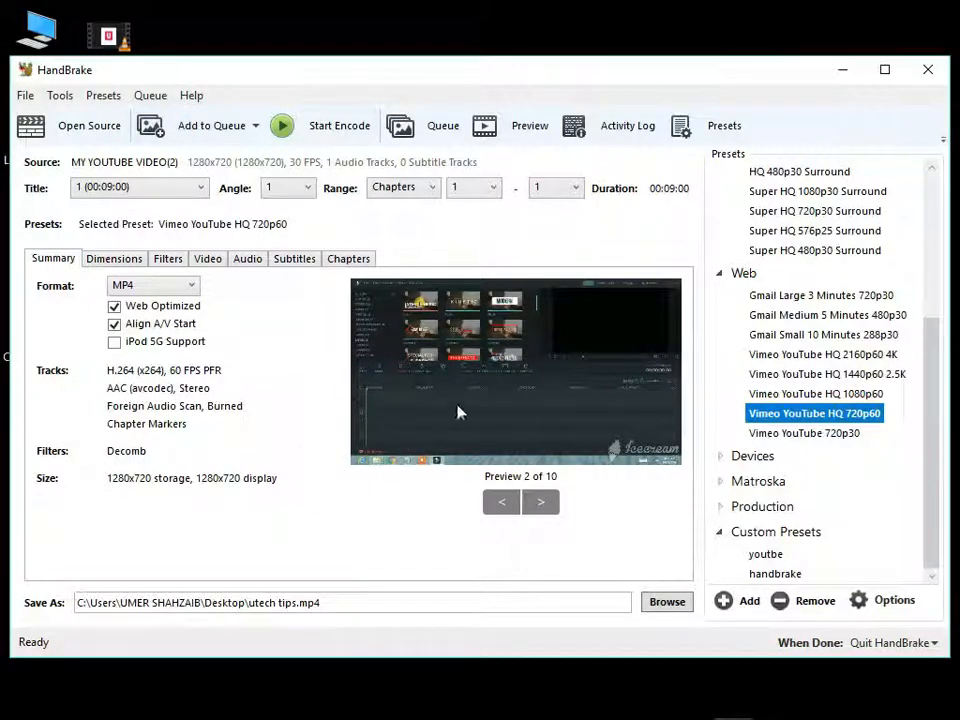
- Save the current settings as a custom preset named "uuu" and hide the preset list
left_click(729, 600)
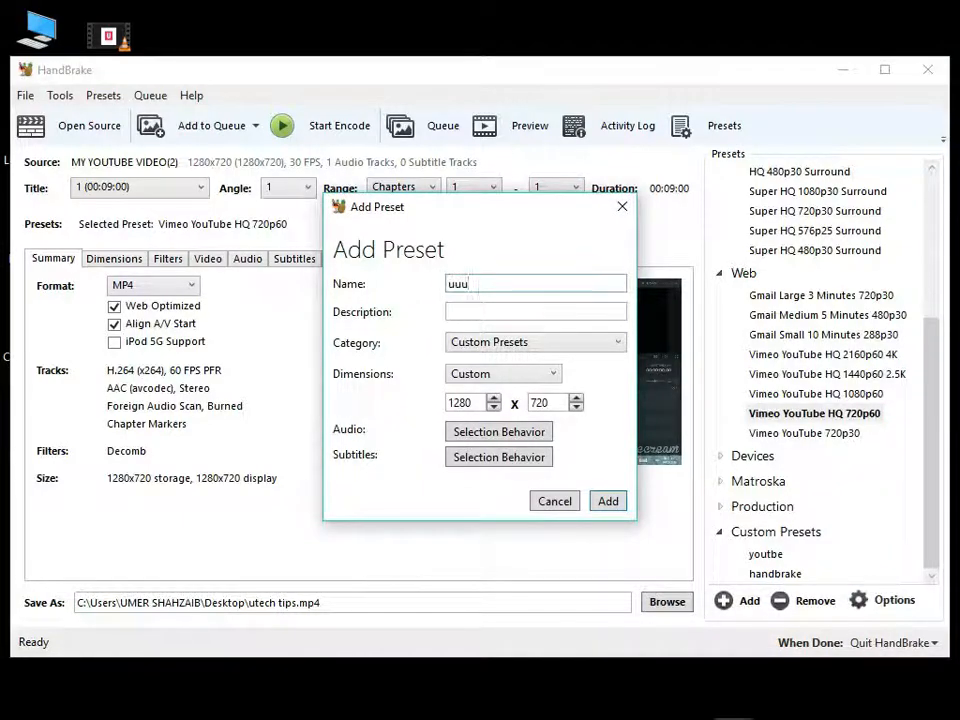
left_click(610, 503)
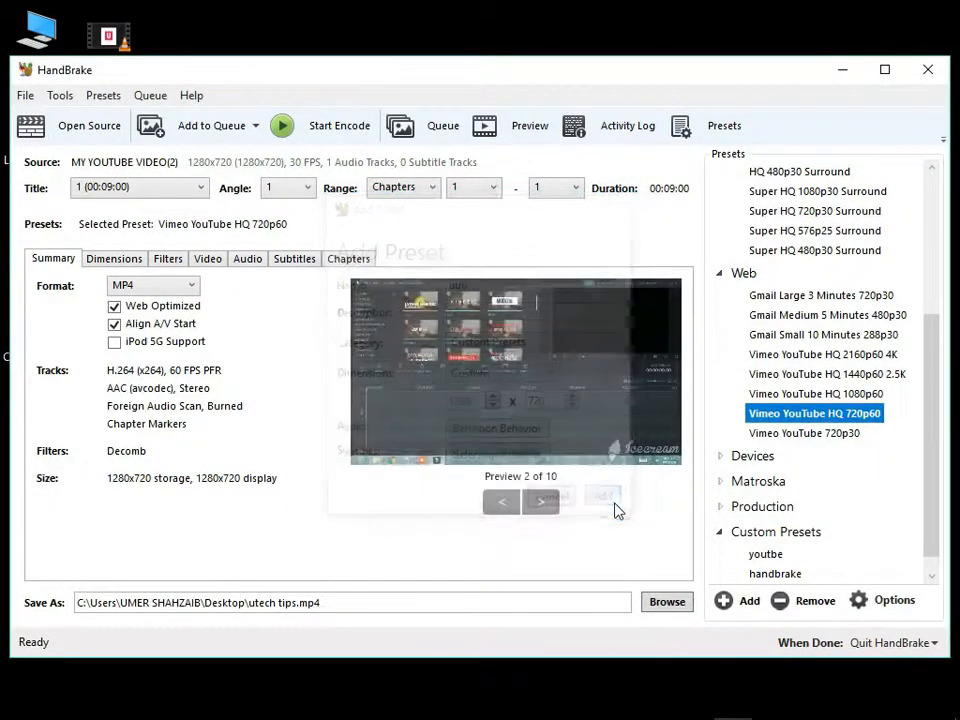
left_click_drag(928, 426, 922, 528)
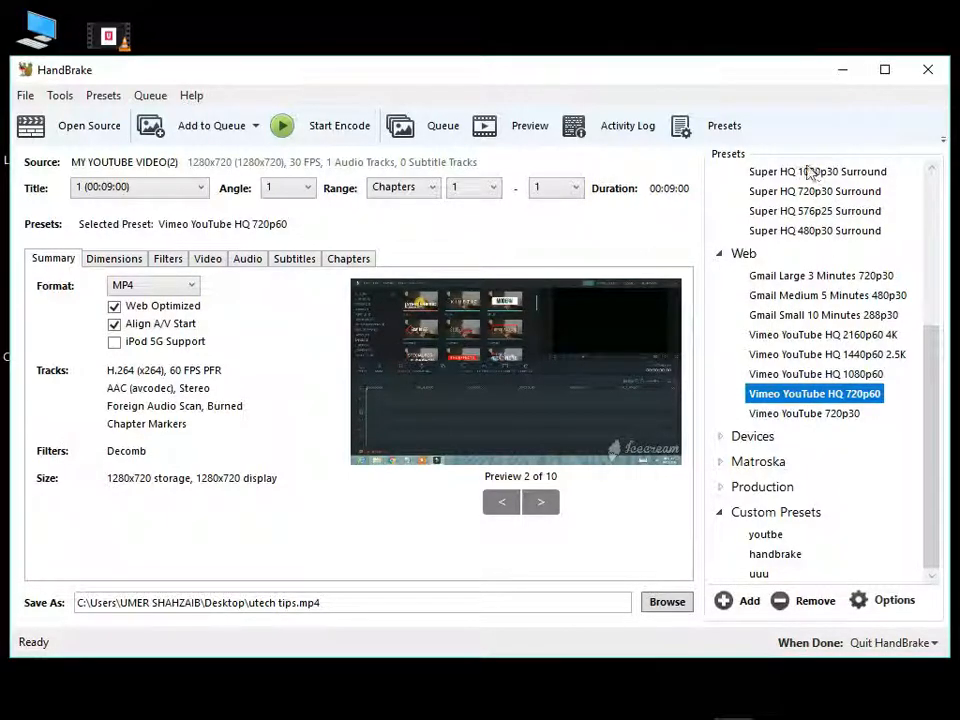
left_click(685, 125)
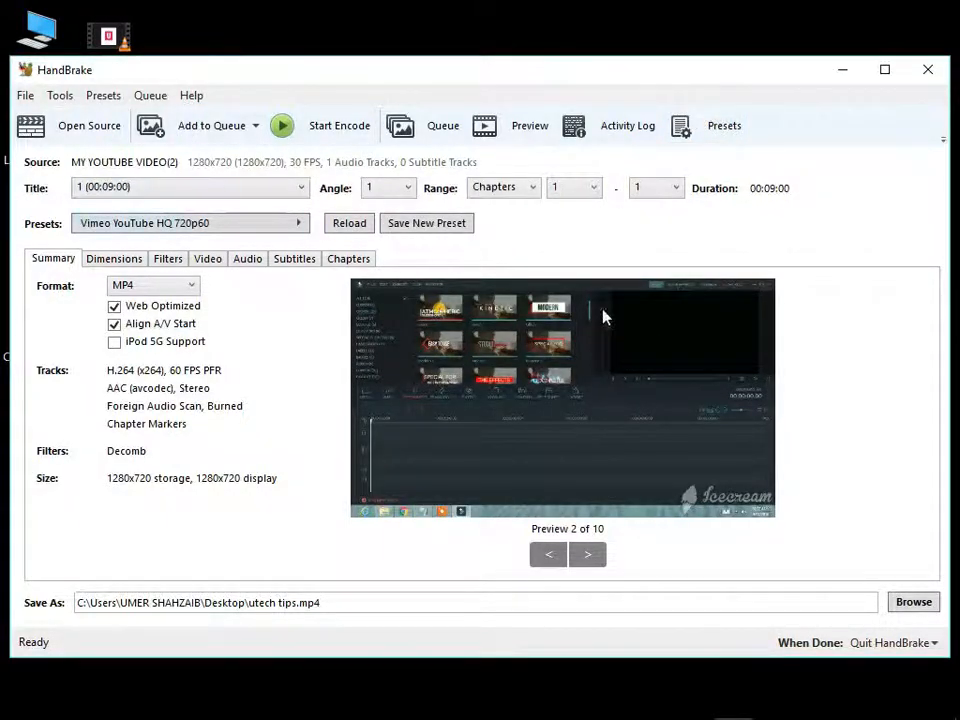
- View the source video's first preview frame in the preview window, and close that window
left_click_drag(485, 69, 485, 39)
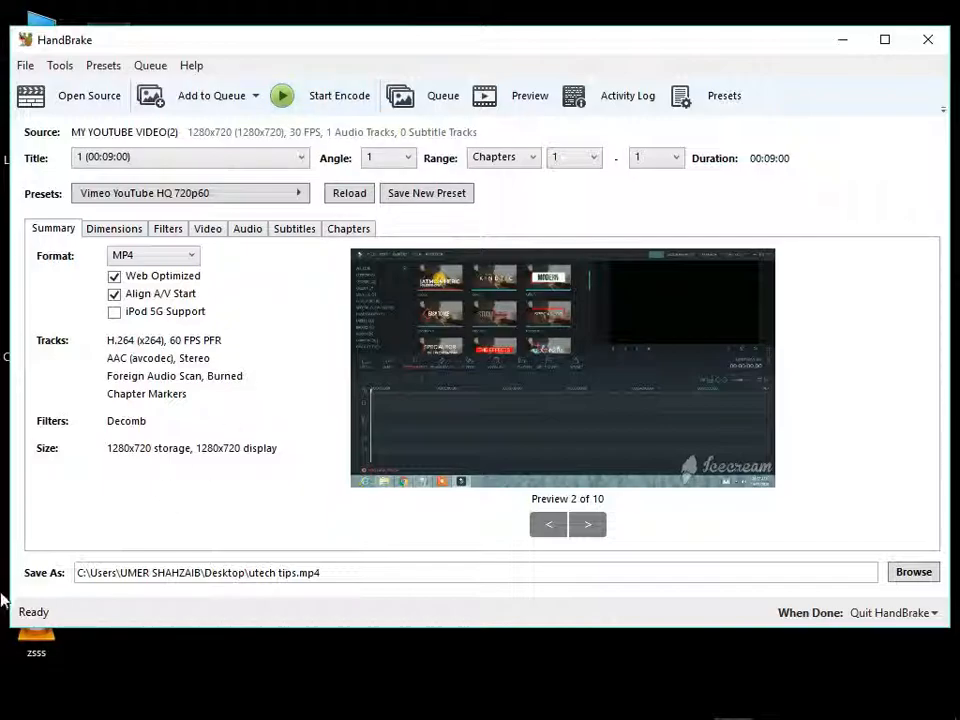
left_click(518, 100)
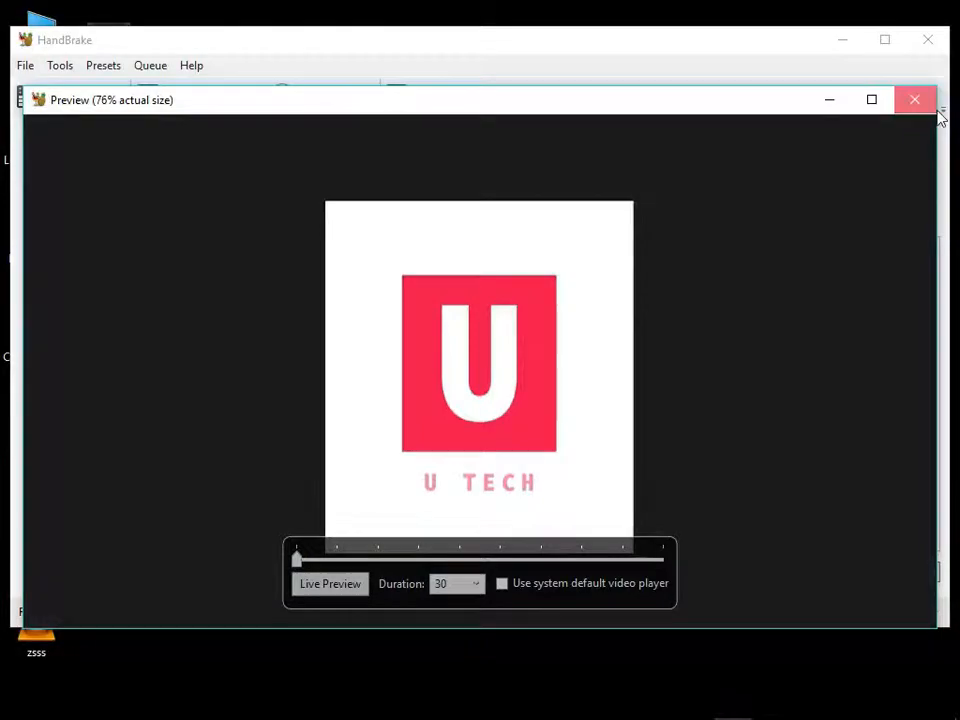
left_click(914, 103)
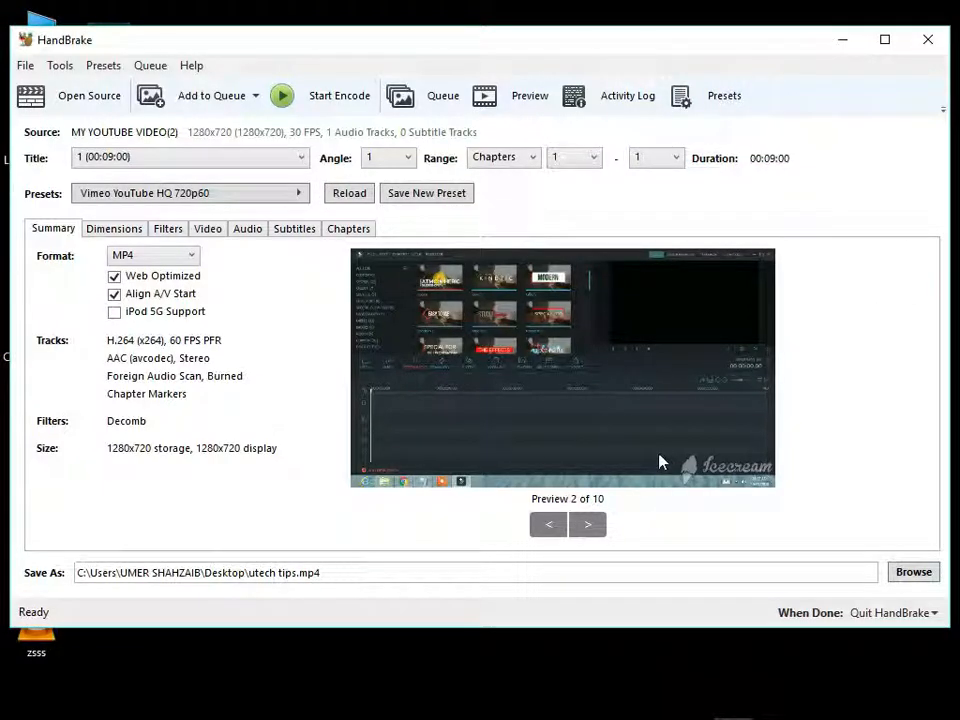
- Minimize the encoder window and check the size of MY YOUTUBE VIDEO(2) on the desktop
left_click(842, 40)
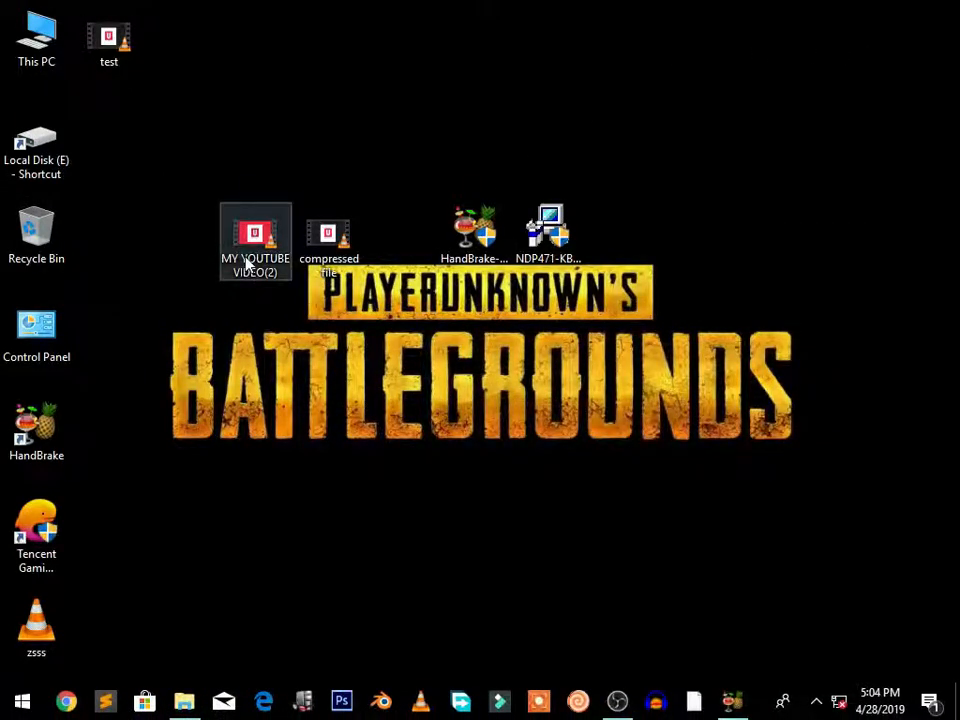
left_click(246, 257)
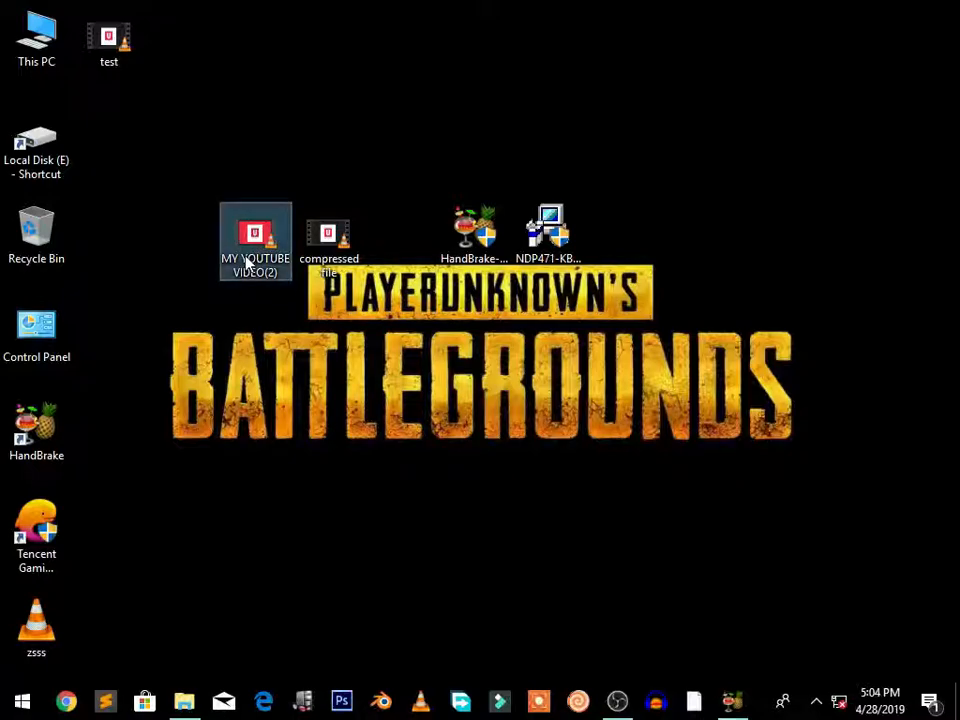
left_click(312, 488)
mouse_move(238, 252)
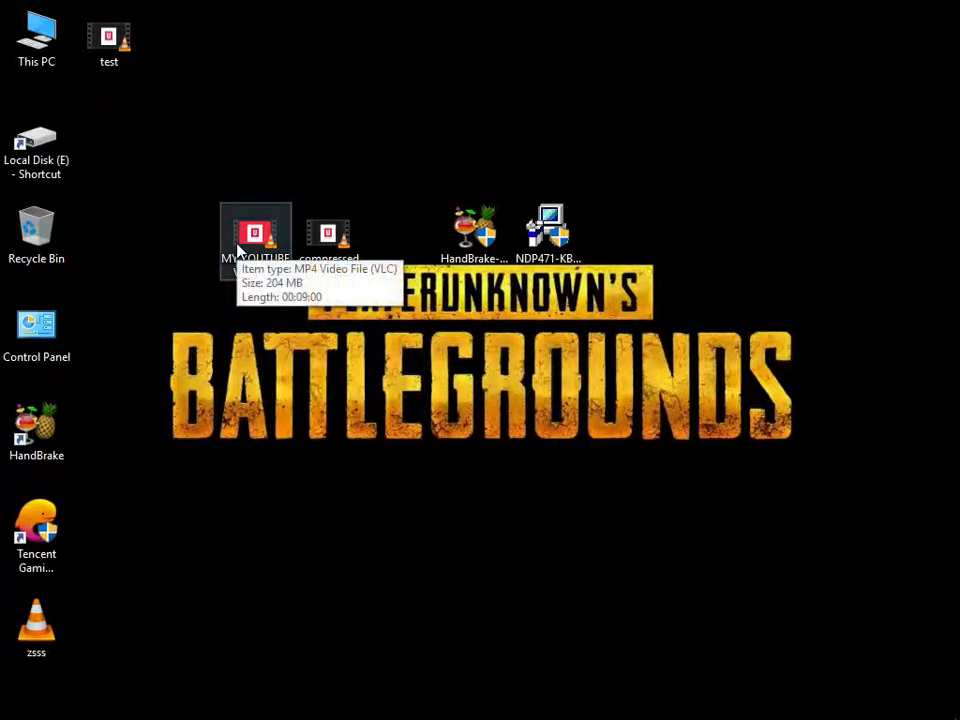